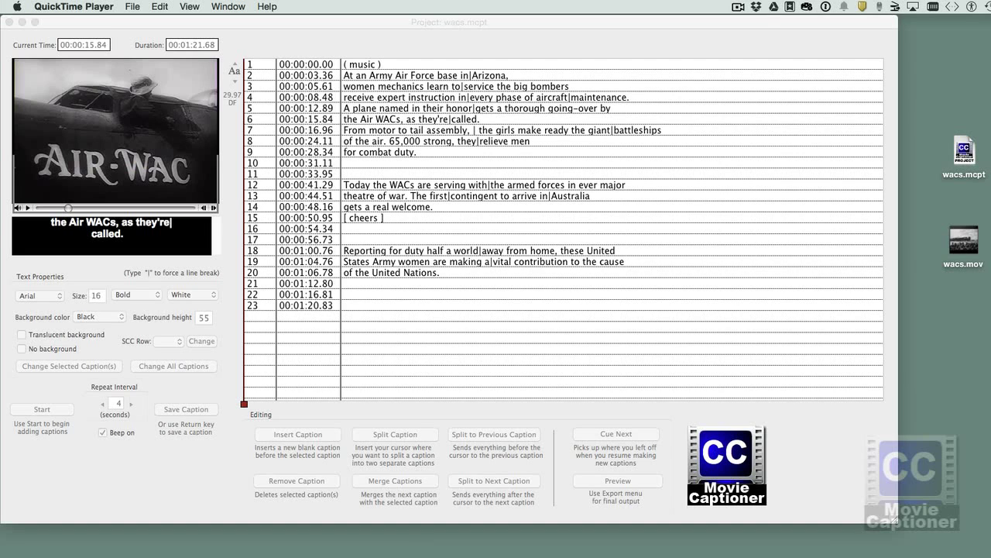
Bring the wacs.mcpt caption project window, with its 23 captions, to the front.
left_click(573, 25)
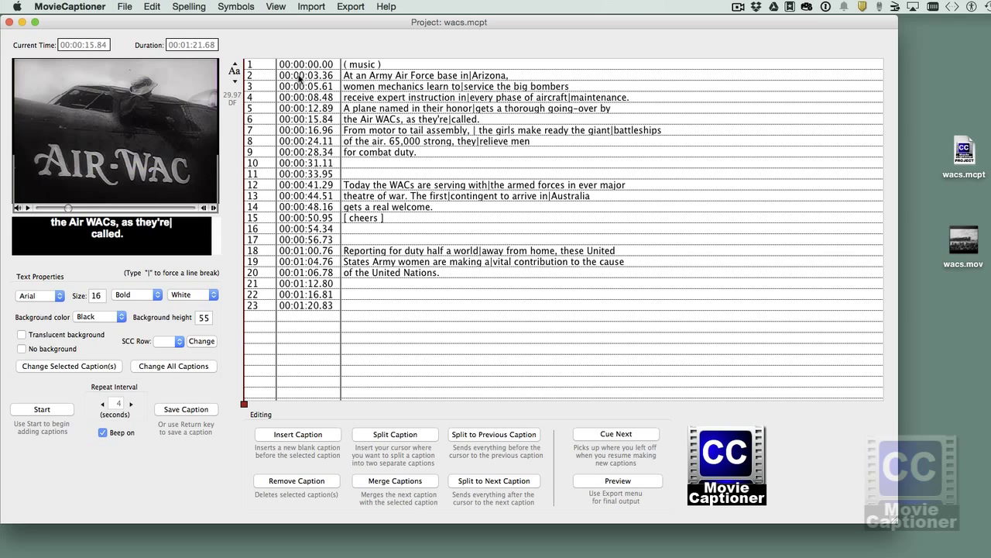
Insert a blank caption at 00:00:11.89 before the plane caption in row 5.
left_click(258, 110)
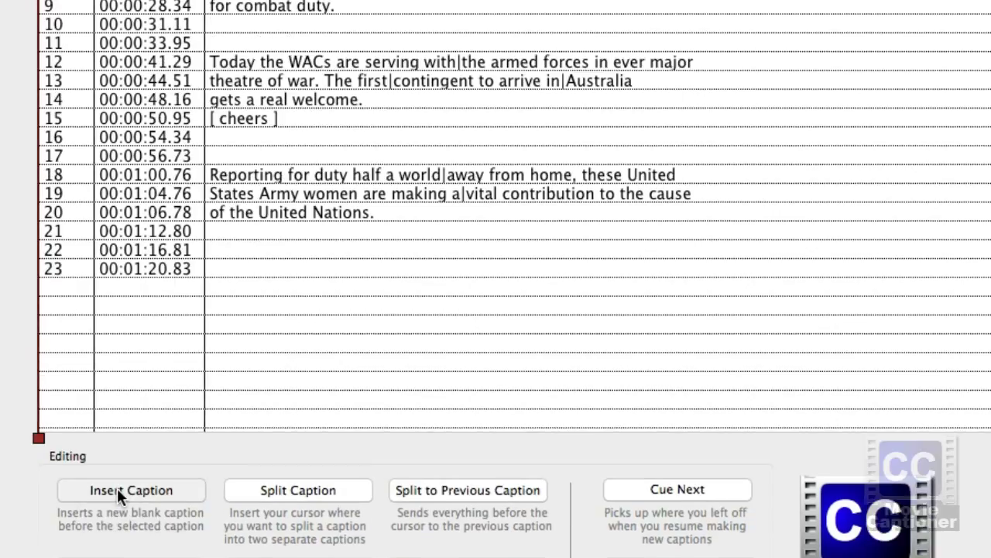
left_click(116, 404)
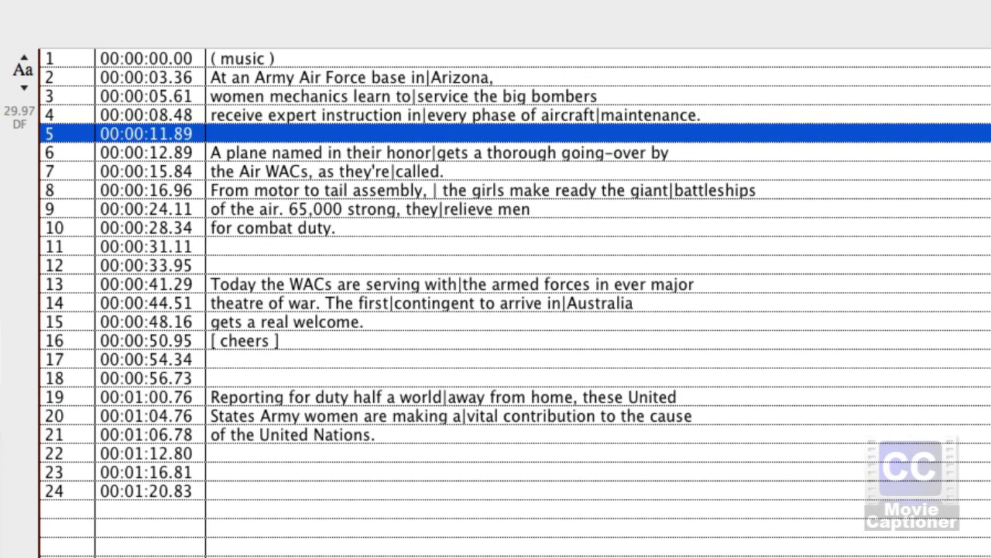
Change blank caption 5's start time from 00:00:11.89 to 00:00:10.89.
double_click(161, 134)
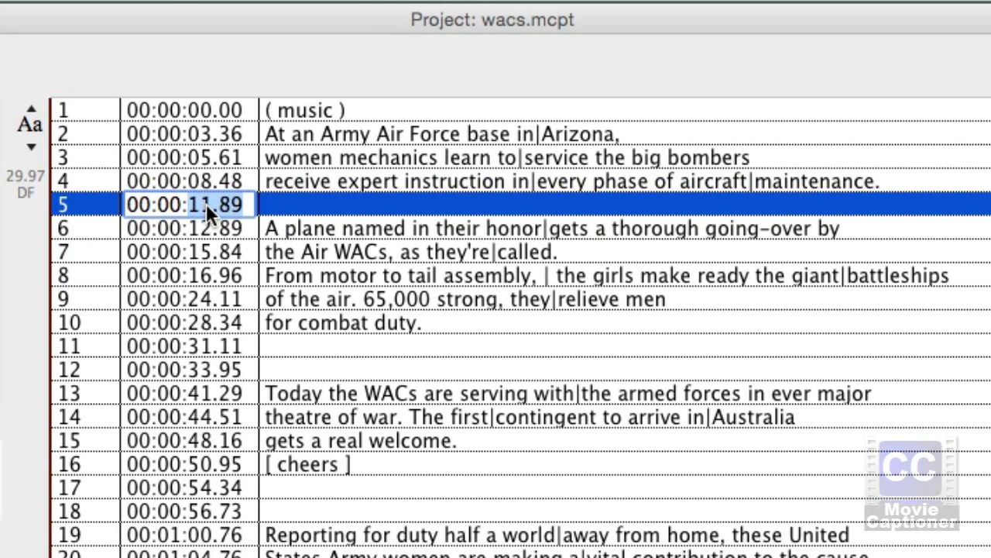
left_click(203, 206)
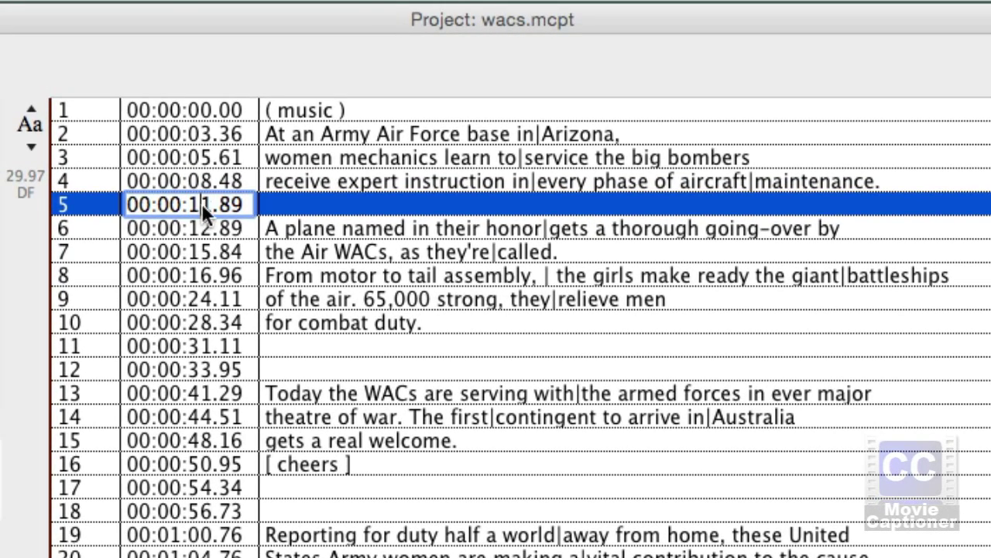
key("Delete")
type("0")
key("Return")
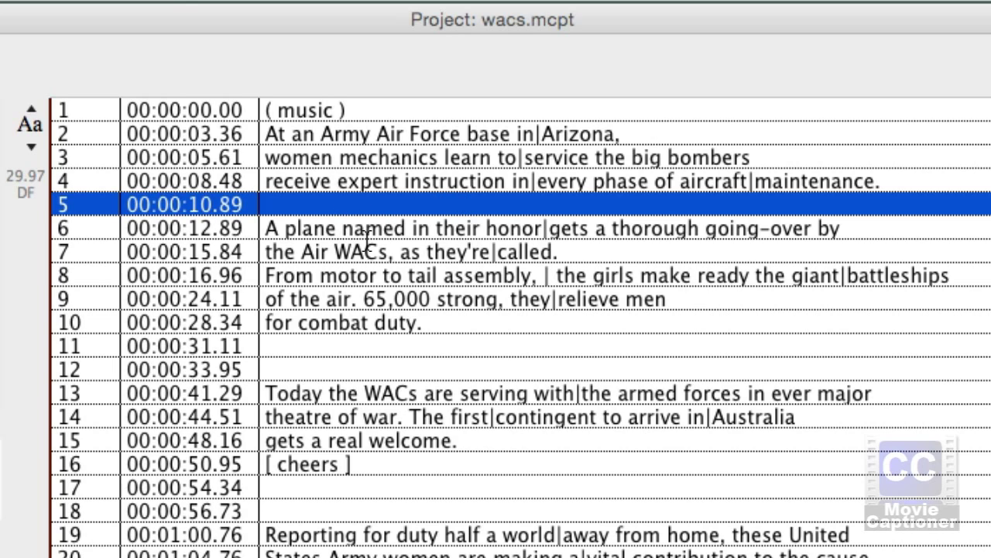
Reopen caption 5's start time, check the 00:00:10.89 value, and finish editing.
double_click(247, 204)
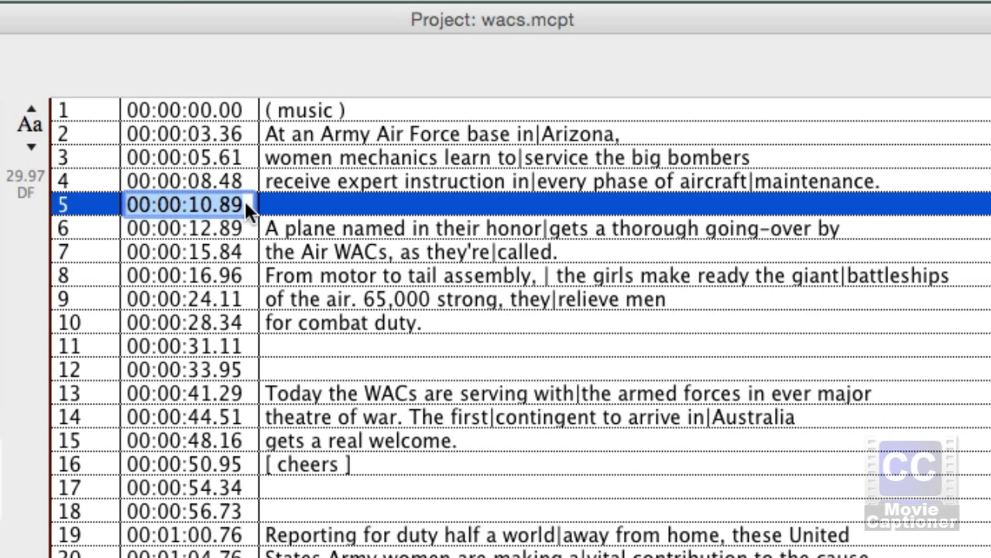
left_click(209, 204)
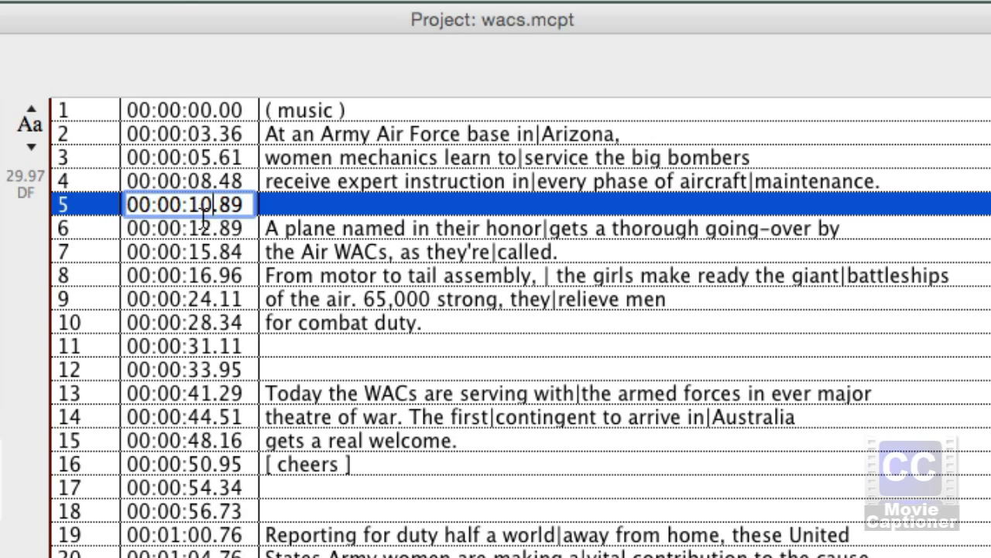
left_click_drag(190, 205, 222, 204)
left_click(138, 203)
double_click(166, 201)
left_click(194, 202)
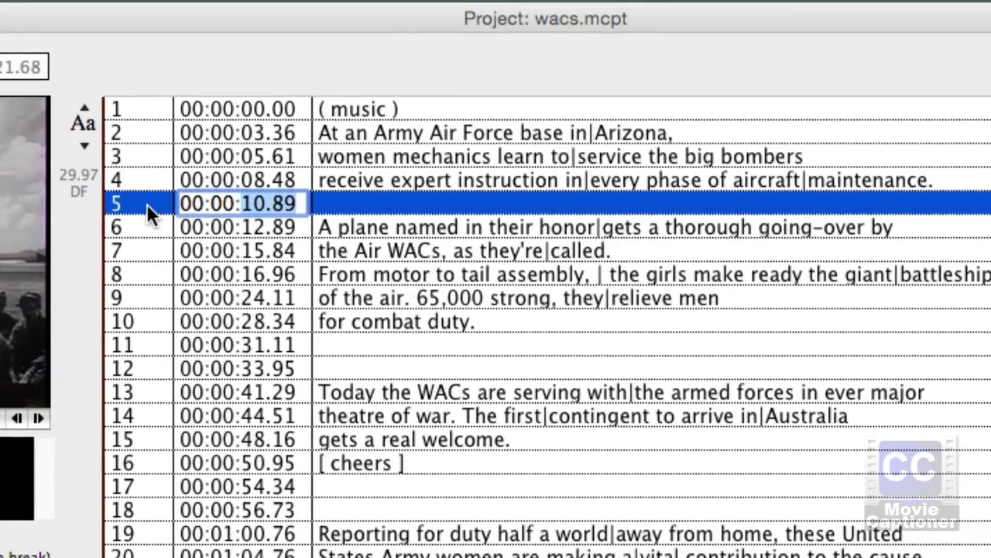
left_click(111, 203)
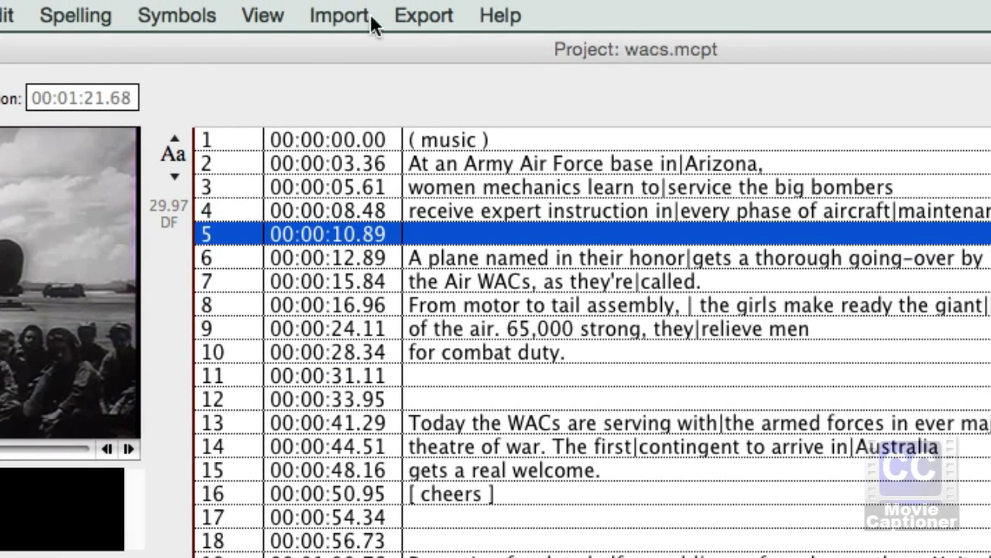
left_click(410, 14)
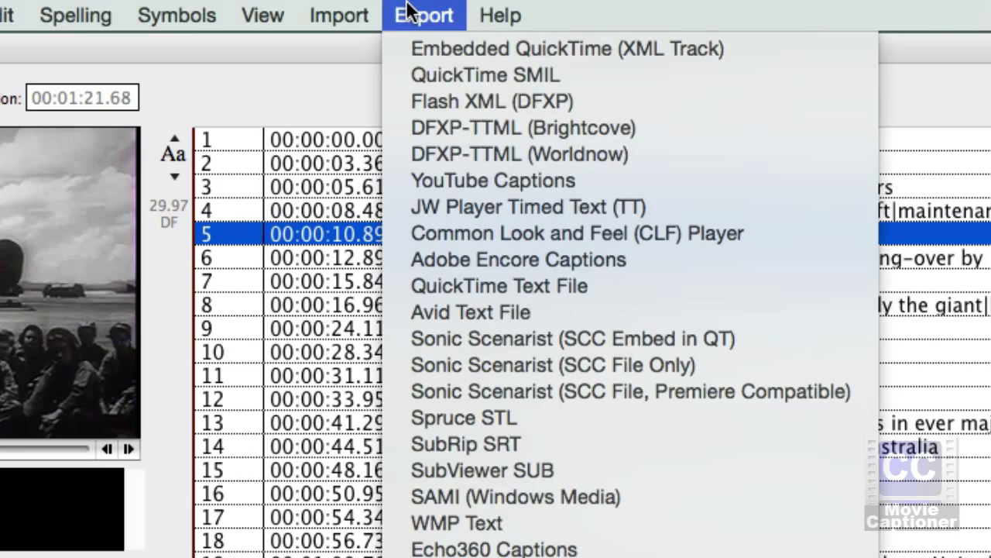
left_click(410, 14)
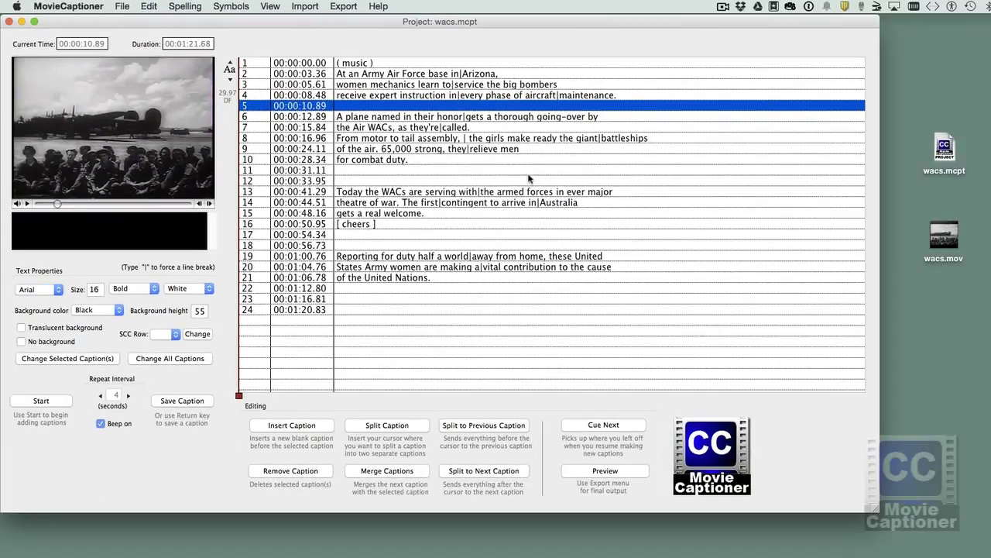
double_click(944, 237)
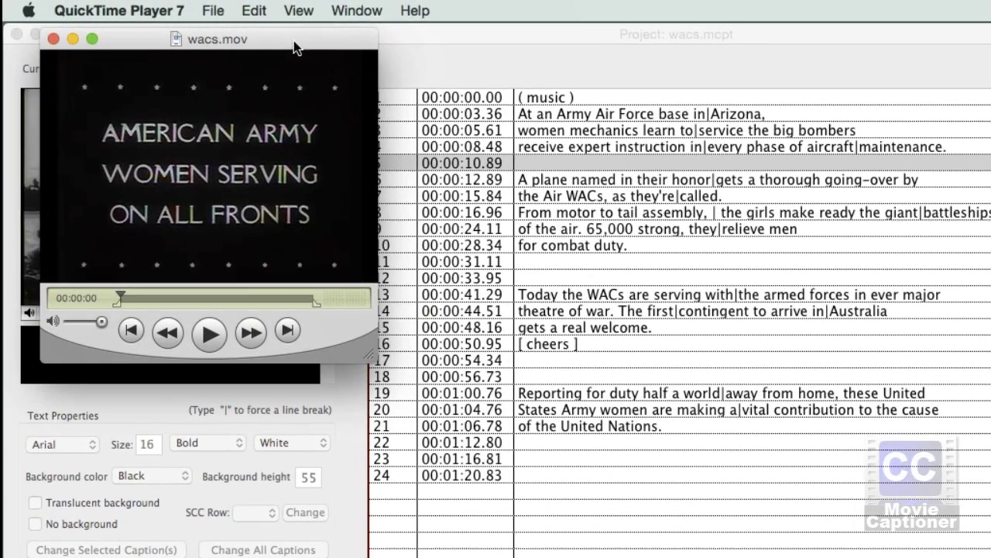
left_click(230, 8)
left_click(371, 81)
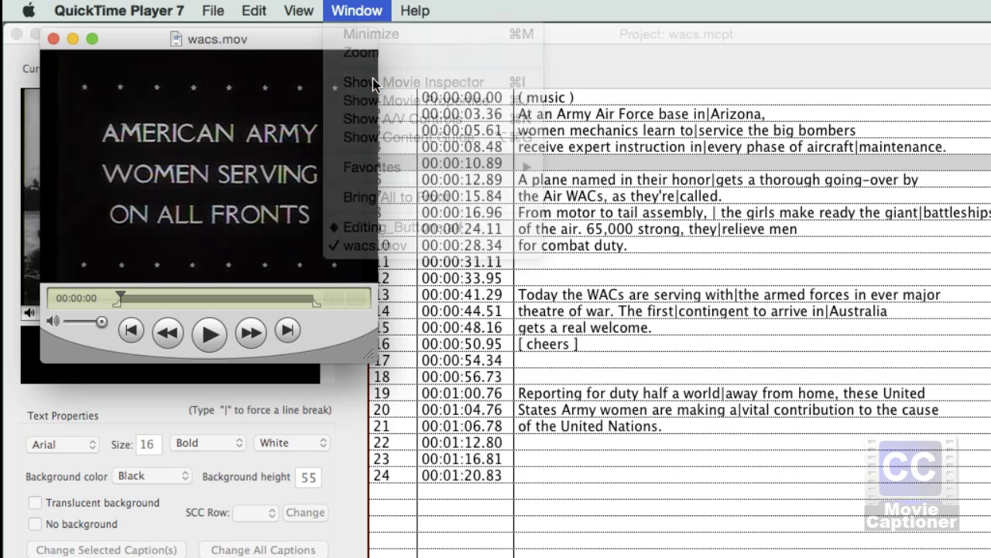
left_click_drag(494, 208, 468, 65)
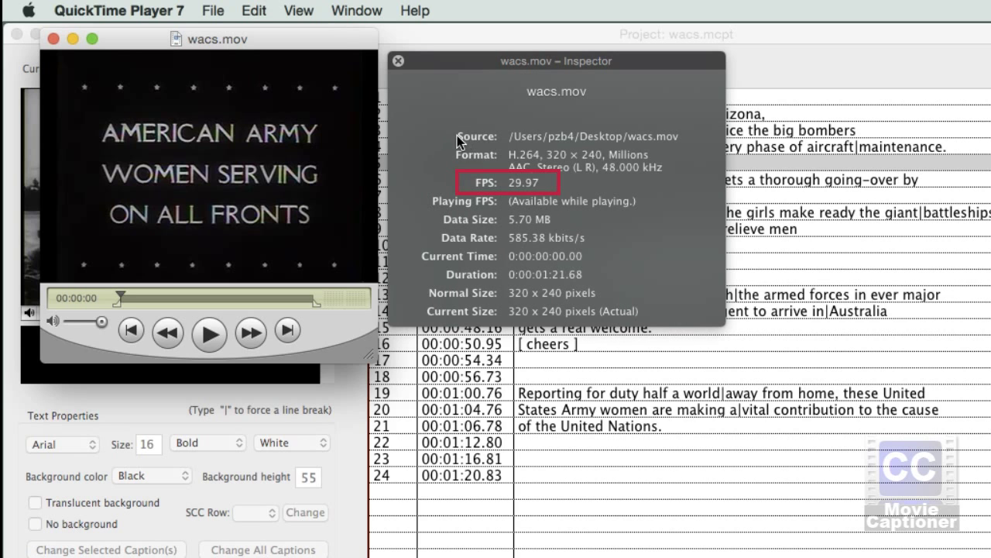
left_click(398, 61)
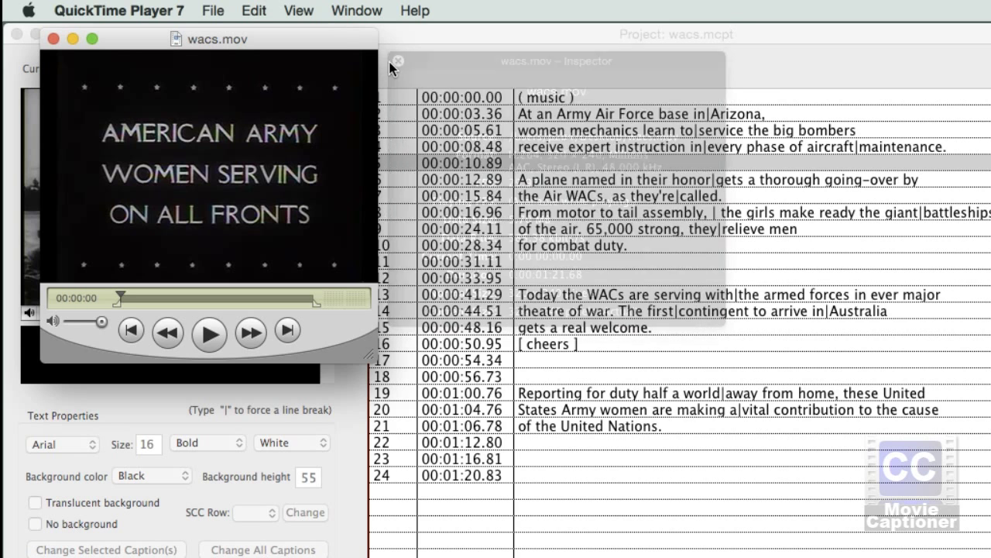
left_click(51, 39)
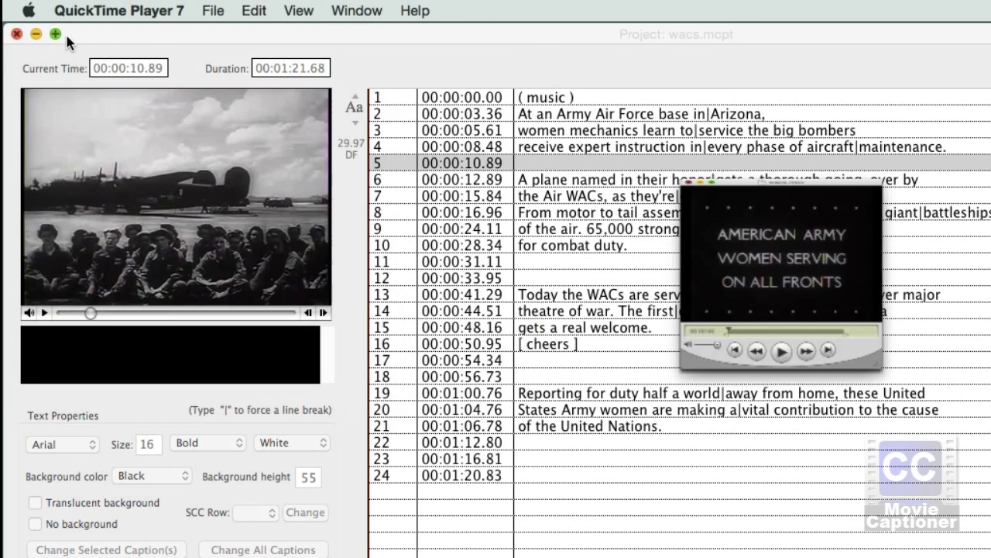
left_click(220, 38)
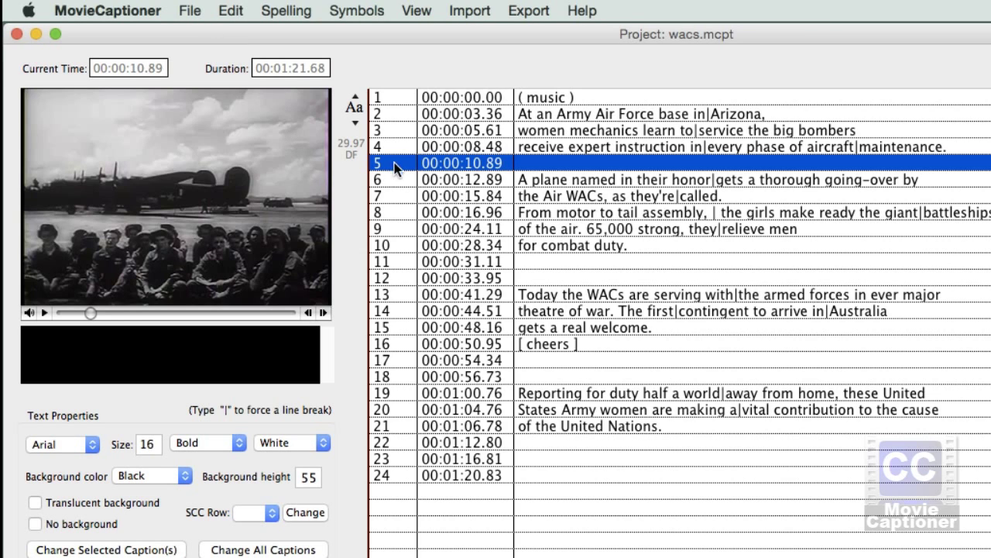
Save the MovieCaptioner preferences with Frames Per Second left at 29.97.
left_click(135, 10)
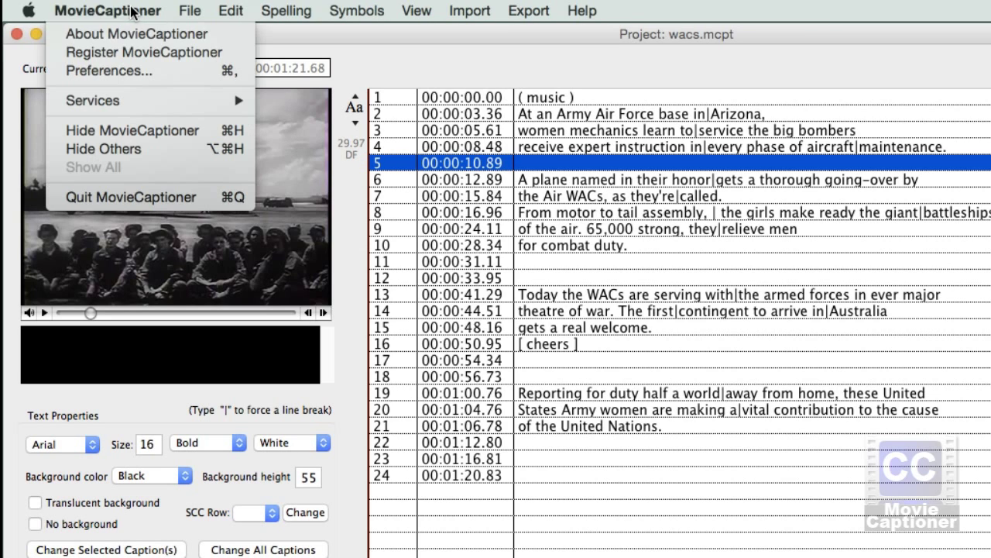
left_click(128, 71)
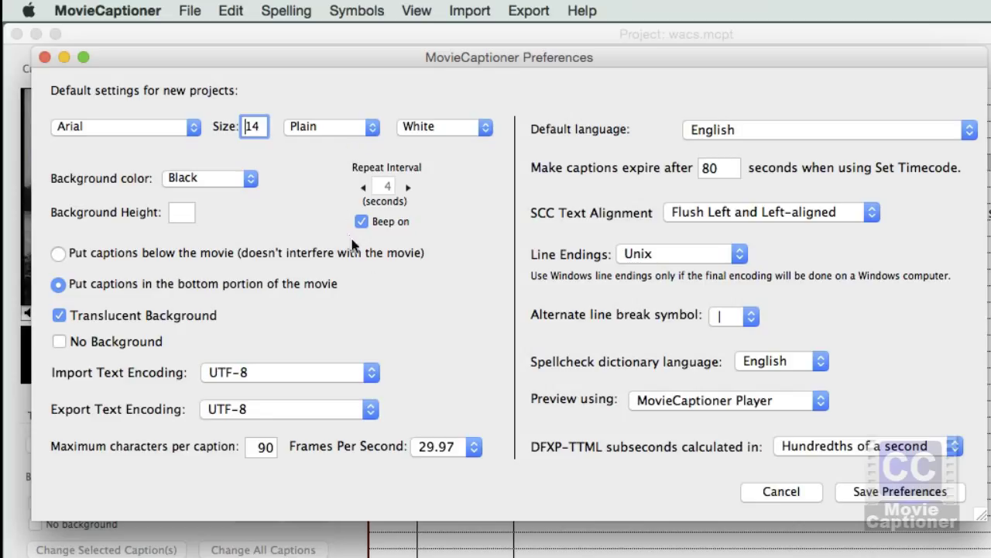
left_click(473, 447)
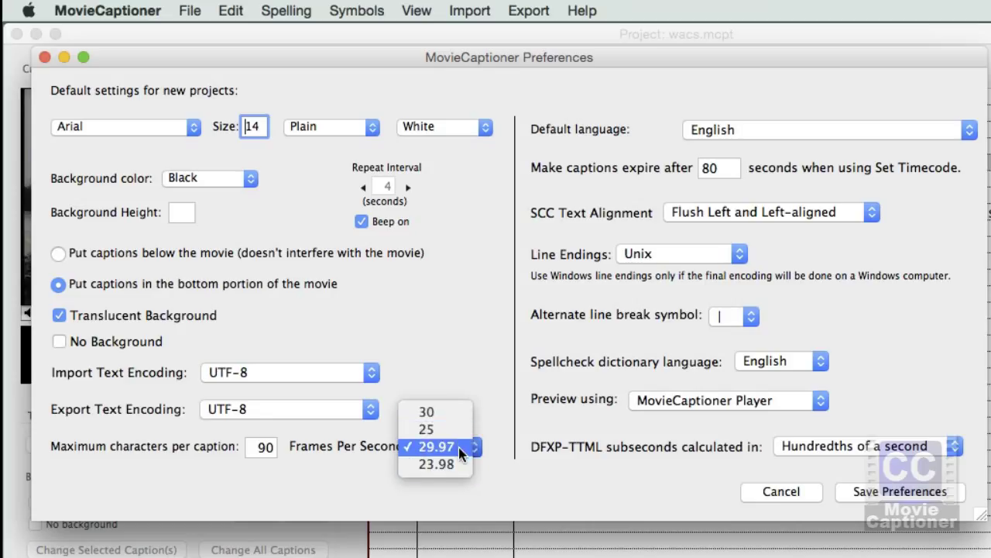
left_click(457, 446)
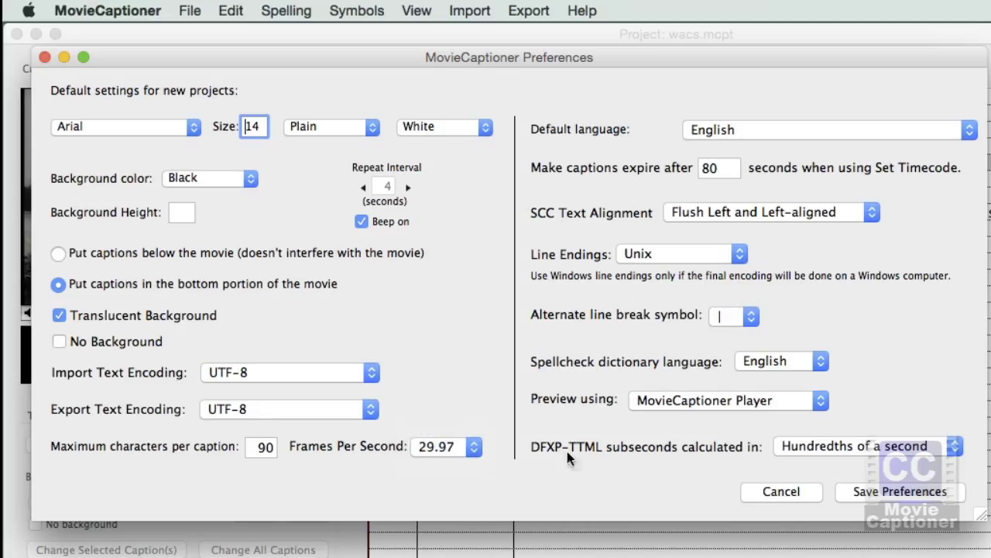
left_click(876, 489)
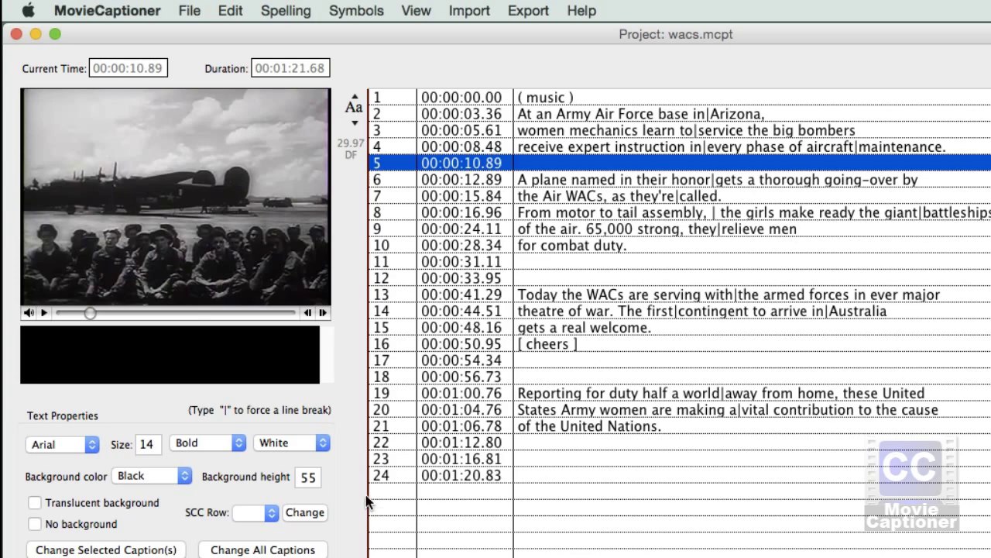
Delete blank caption 5, then remove captions 6–9 and begin undoing that removal.
left_click(391, 167)
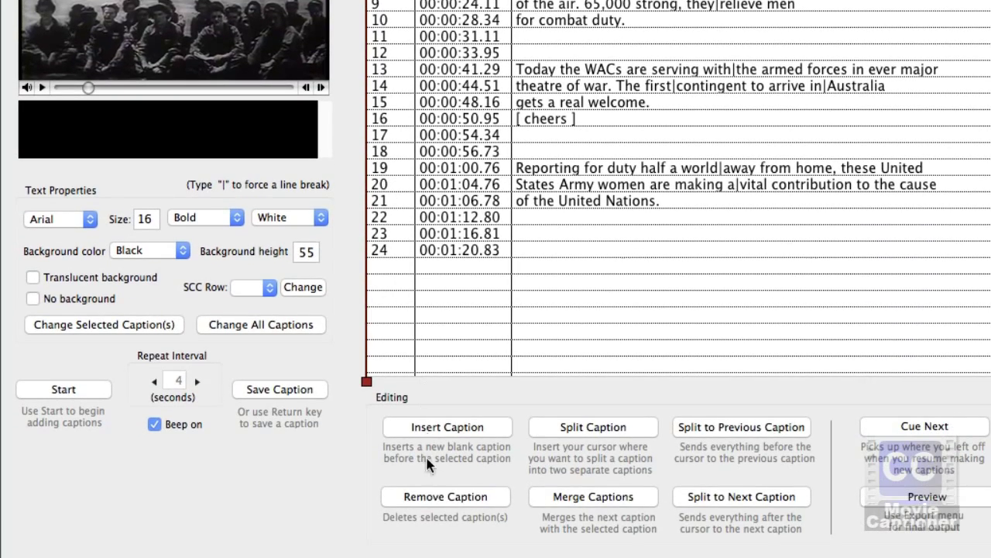
left_click(435, 497)
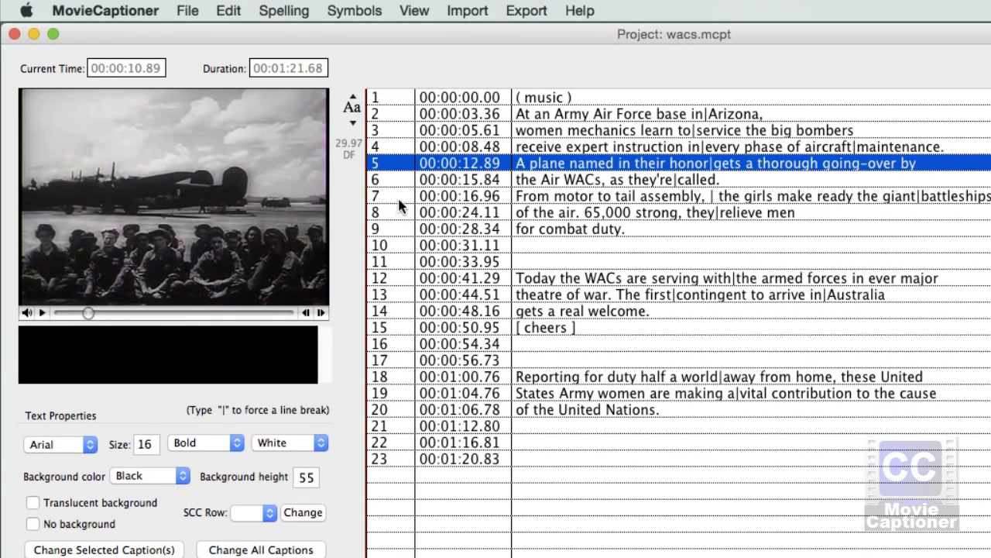
left_click(393, 179)
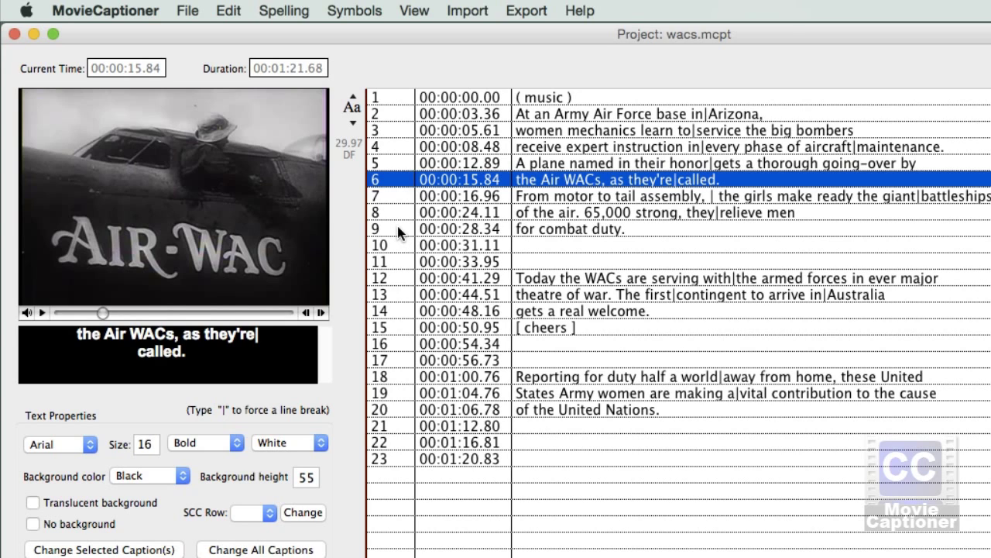
left_click(397, 227, "shift")
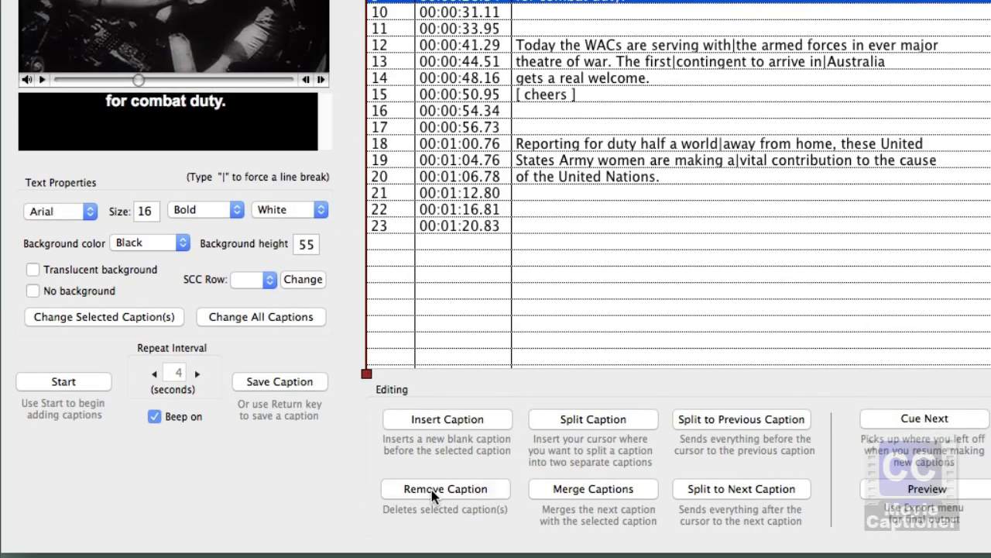
left_click(432, 489)
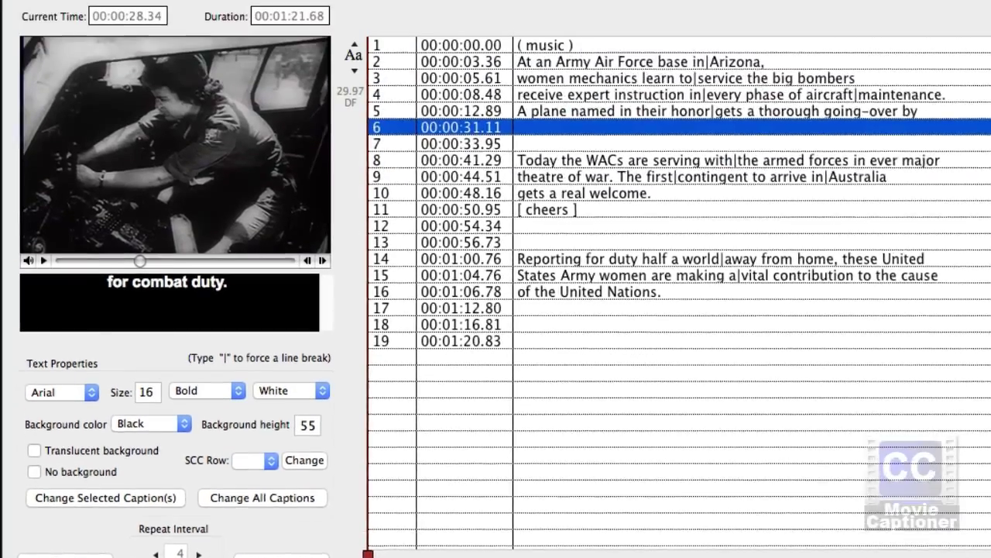
left_click(229, 10)
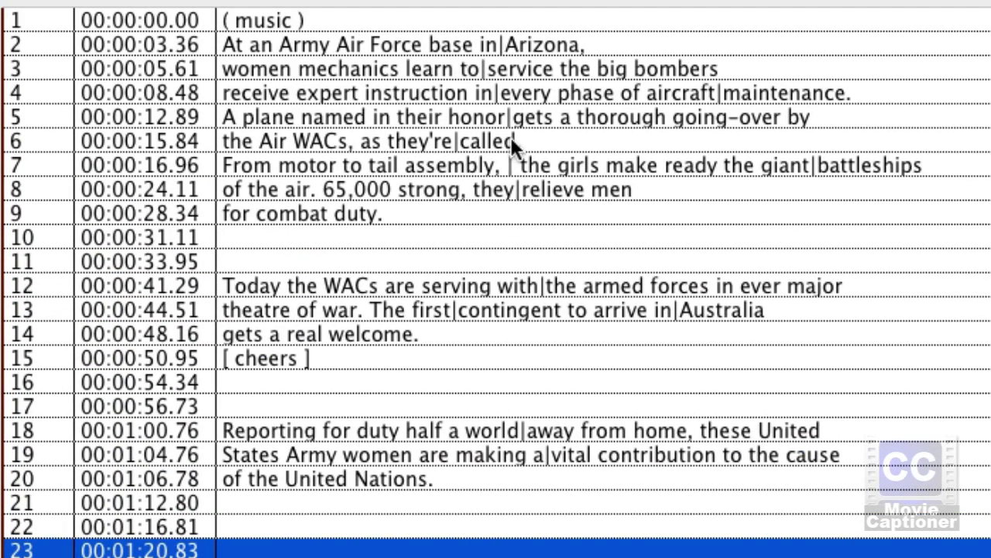
Split caption 7 before "the girls", leaving "From motor to tail assembly," in row 7.
left_click(518, 170)
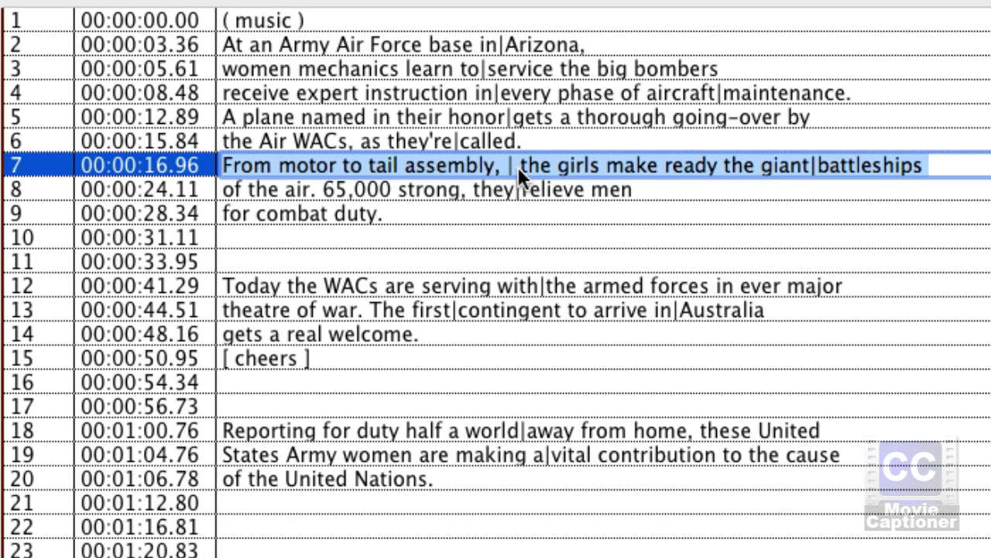
left_click(517, 166)
key("BackSpace")
key("BackSpace")
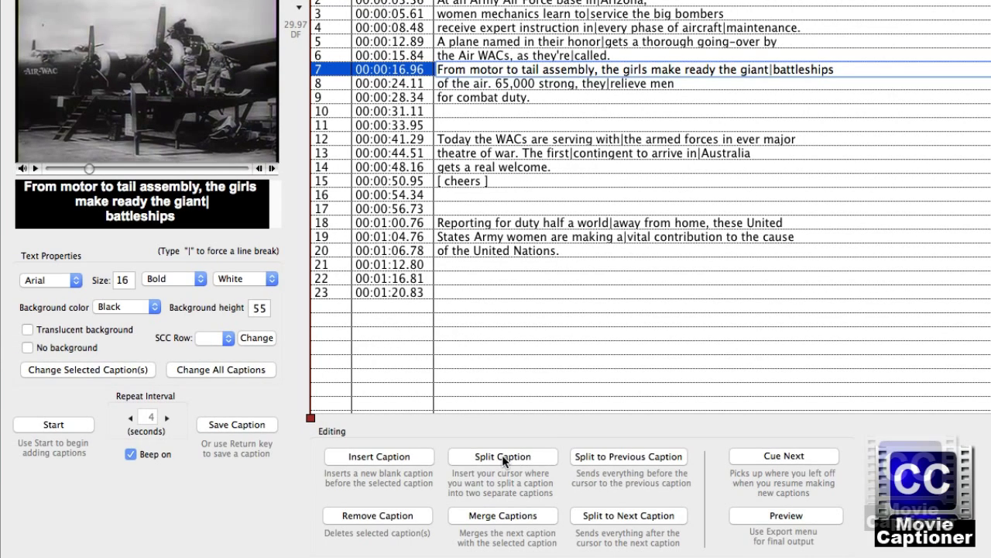
left_click(502, 454)
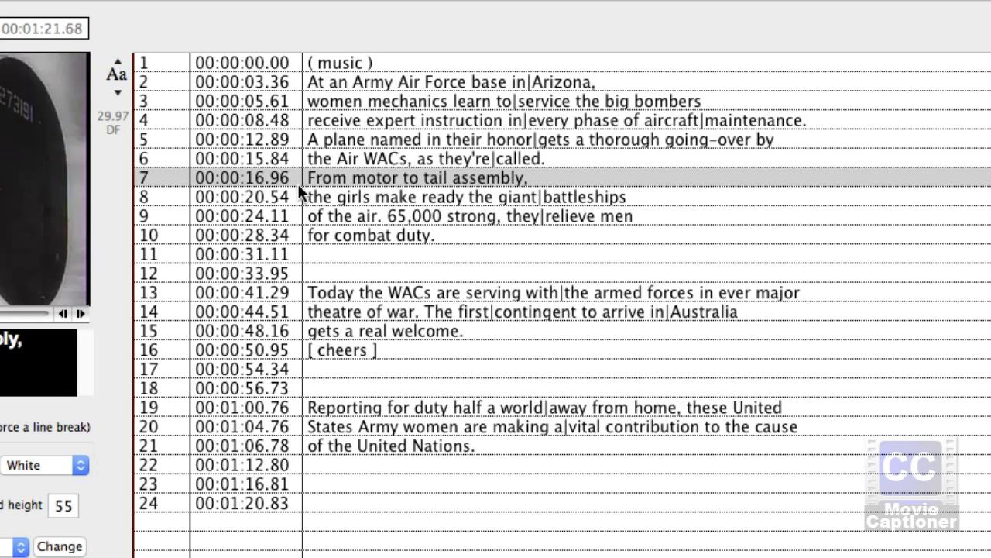
left_click(181, 176)
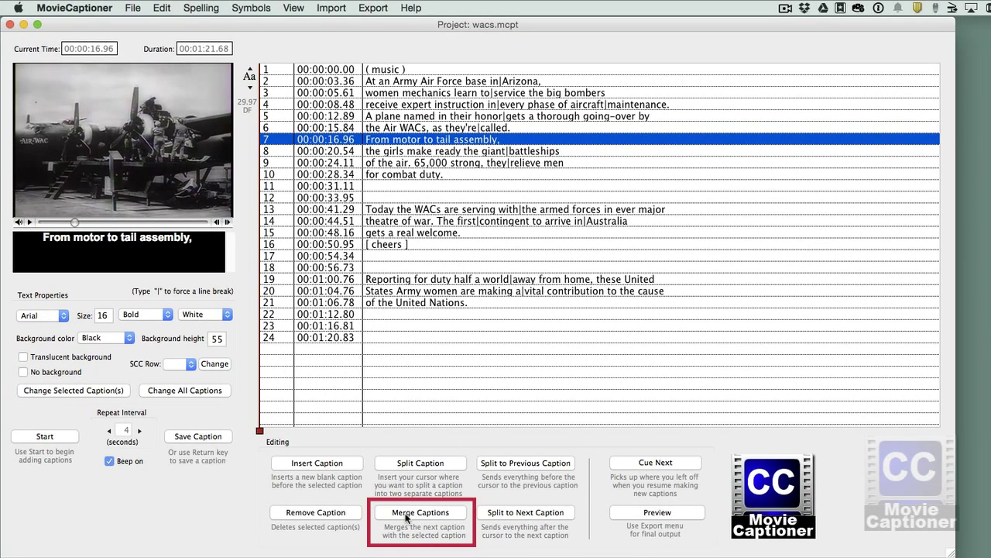
Merge the next caption into caption 7 and add a "|" break after "assembly,".
left_click(407, 508)
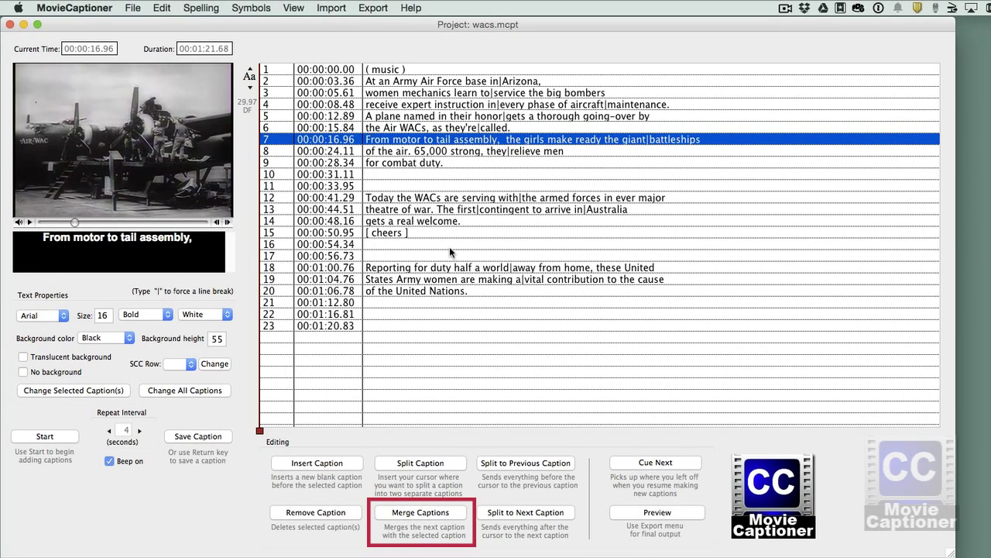
left_click(505, 140)
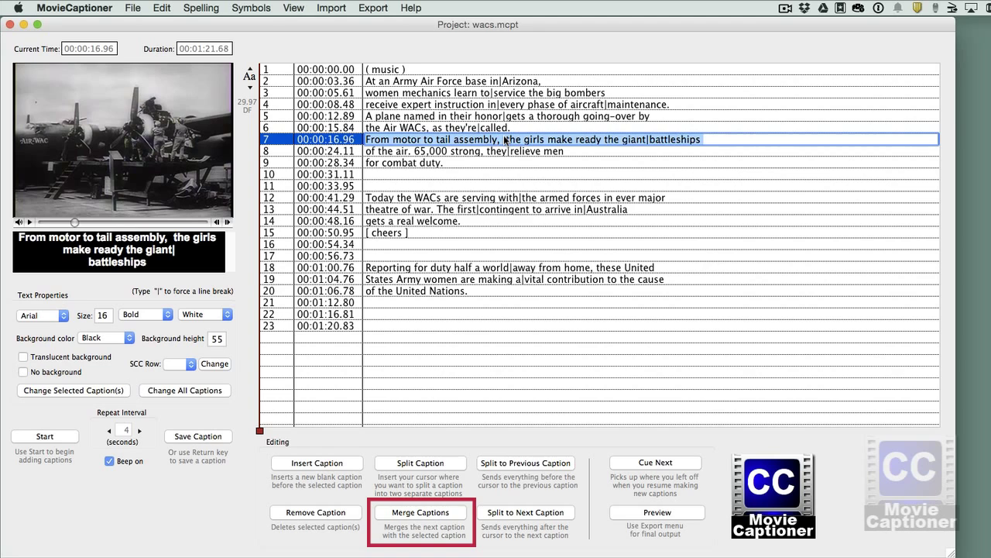
type("|")
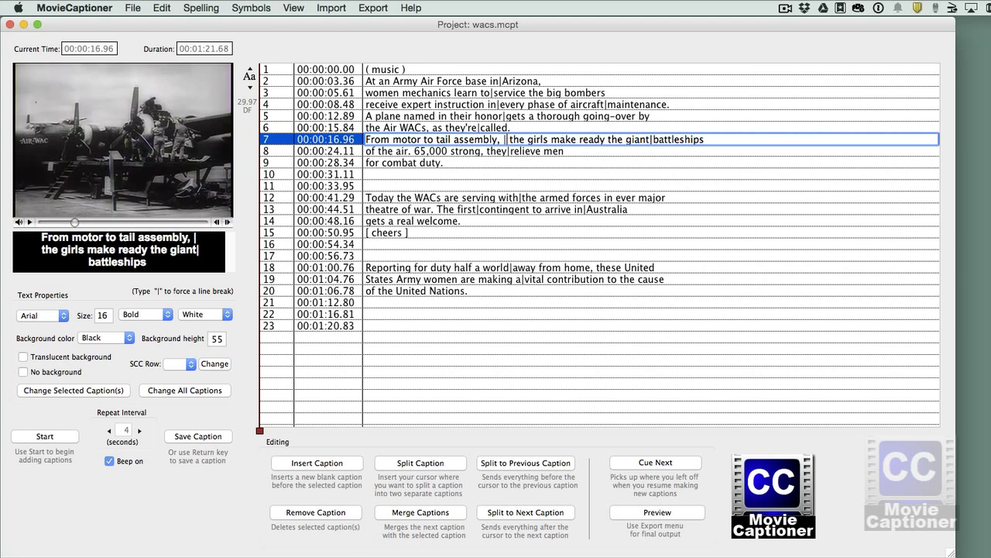
key("Return")
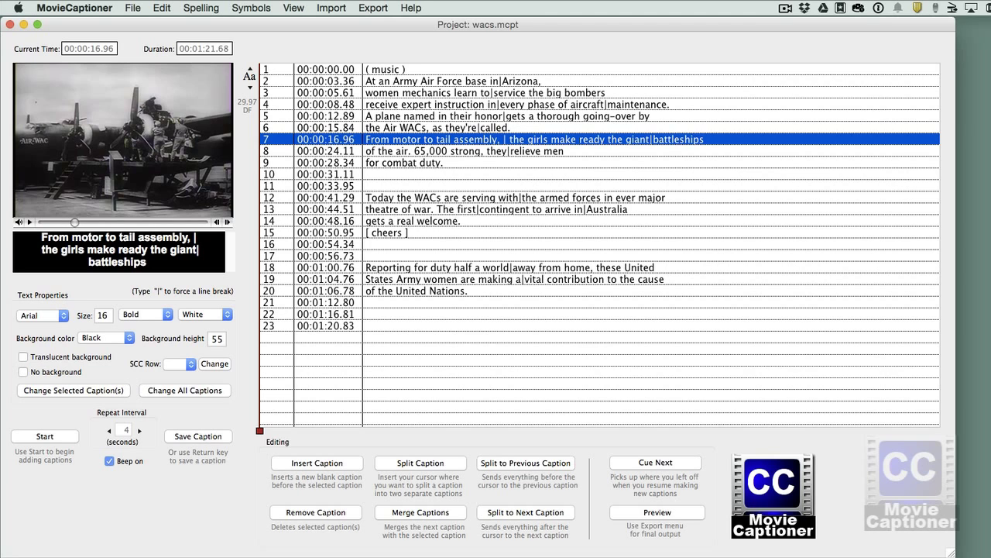
Move "From motor to tail assembly," from caption 7 into caption 6 with Split to Previous.
left_click(163, 8)
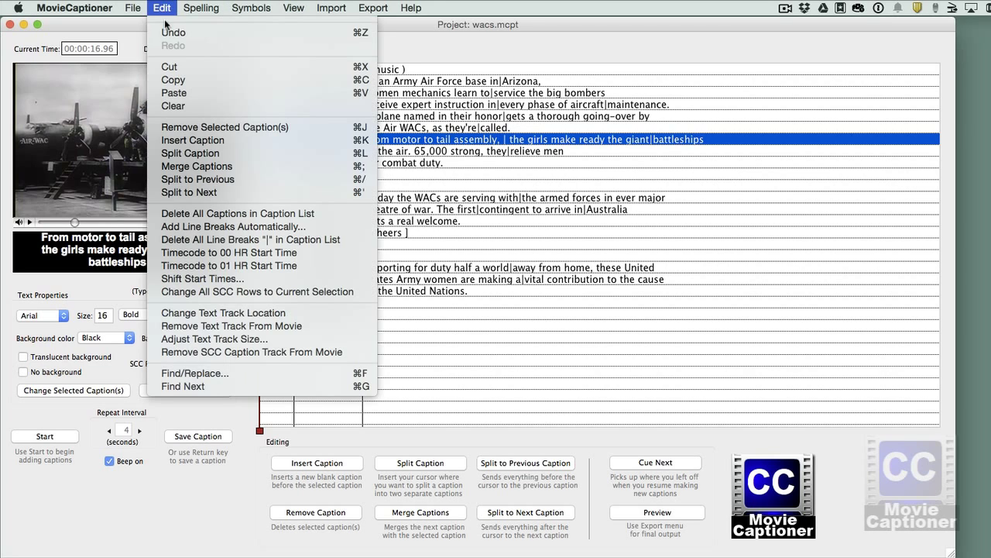
left_click(165, 8)
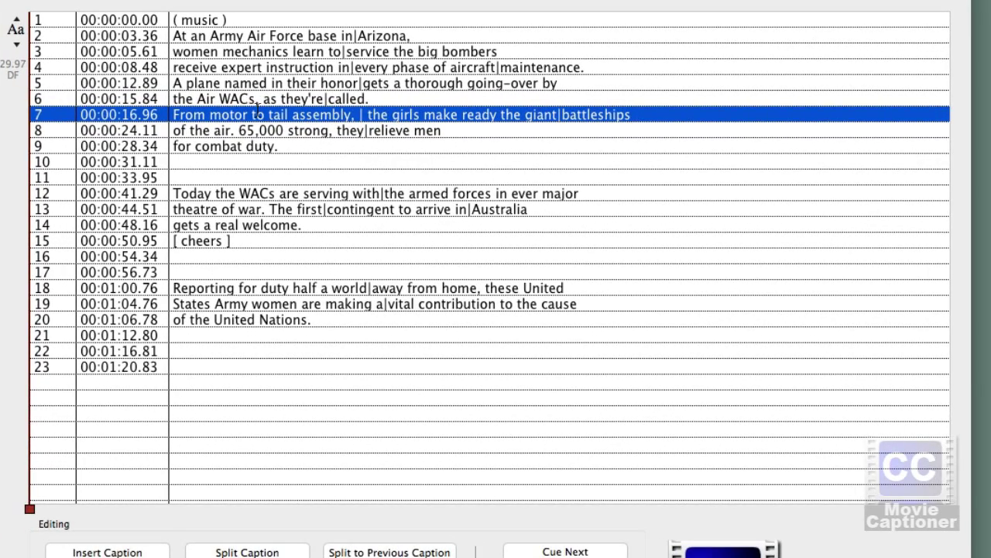
double_click(302, 115)
left_click_drag(354, 114, 172, 115)
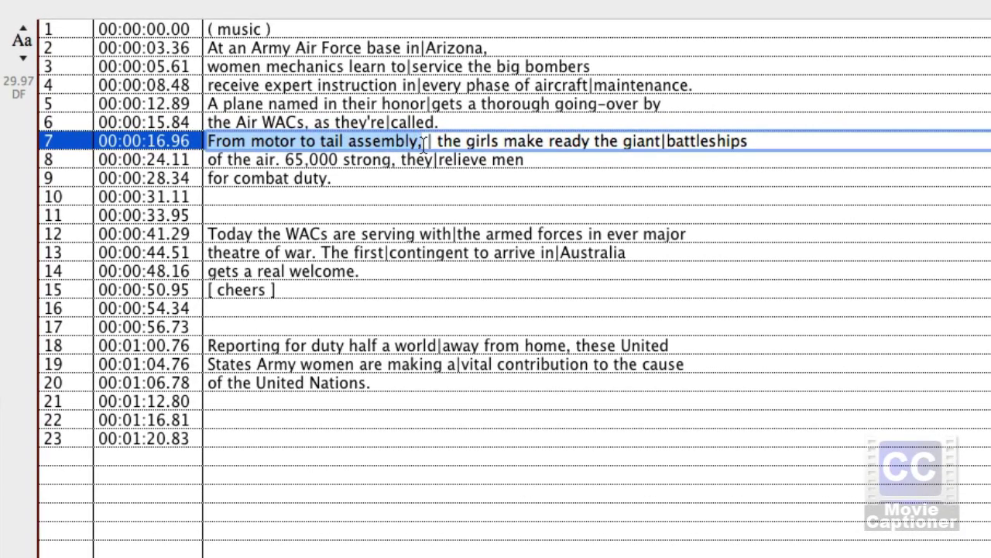
left_click(424, 142)
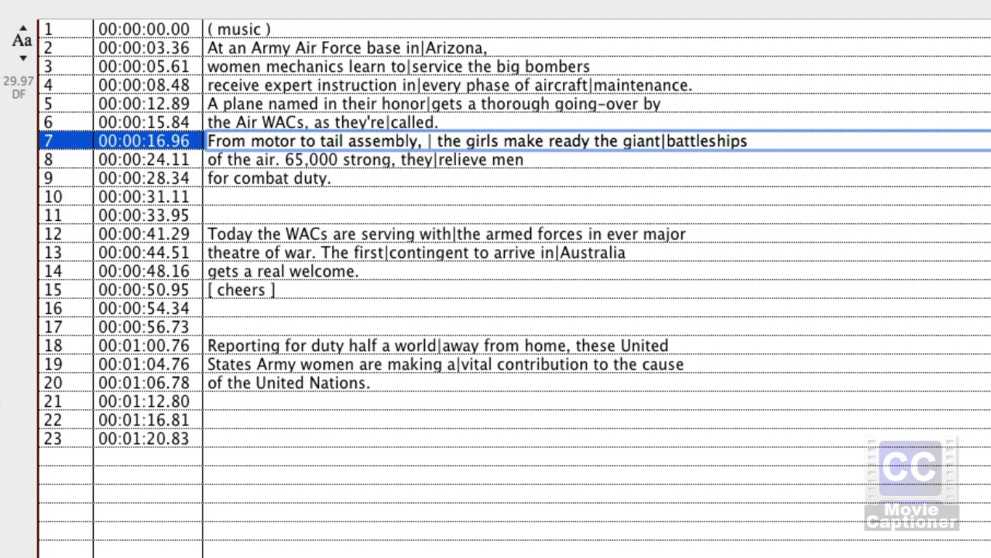
key("super+Up")
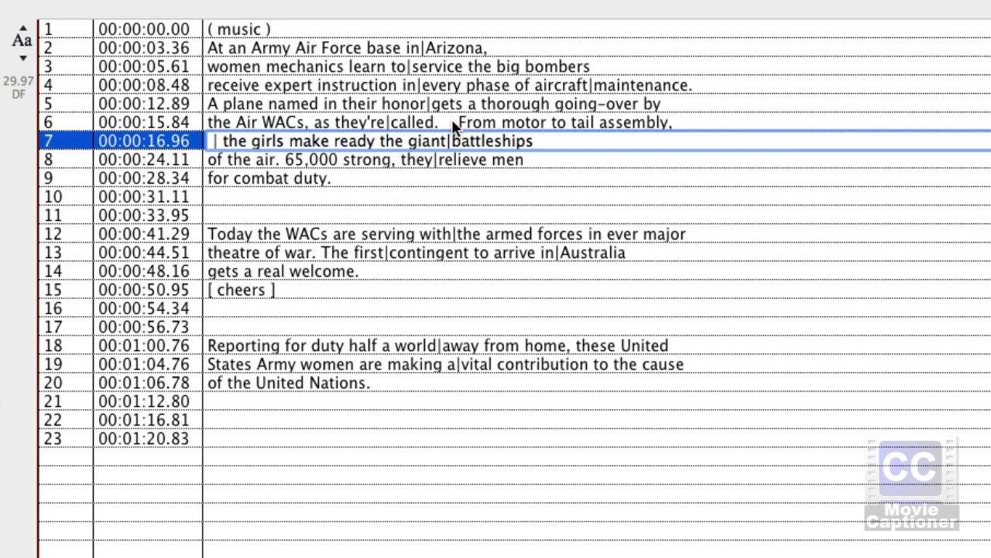
Send "From motor to tail assembly," back to caption 7, now starting at 00:00:16.40.
left_click(448, 118)
left_click_drag(453, 120, 701, 118)
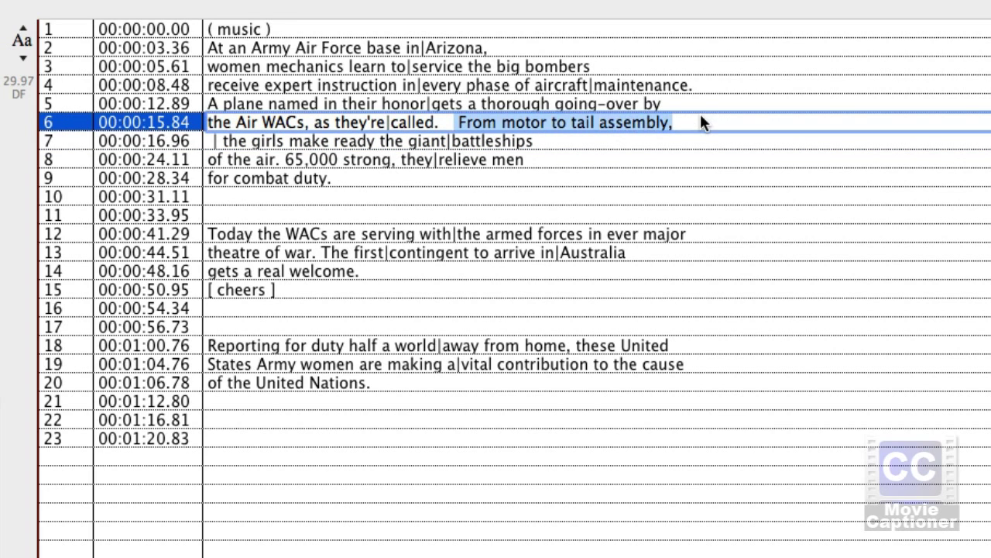
left_click(700, 117)
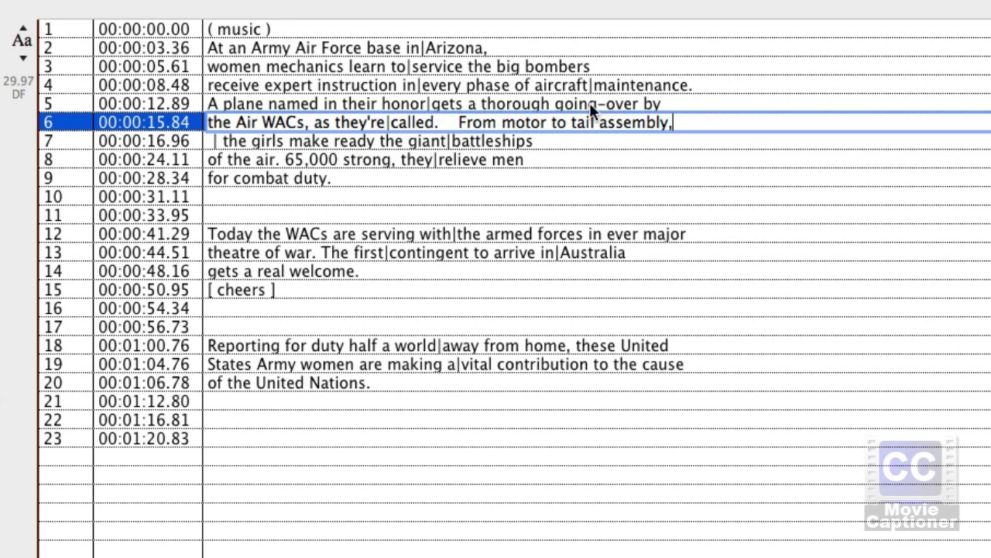
left_click(457, 122)
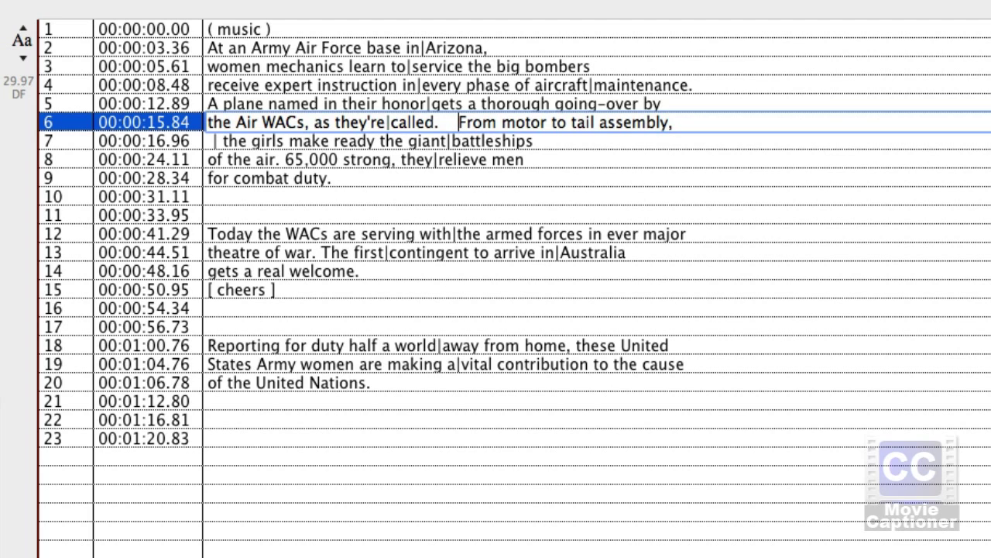
key("Return")
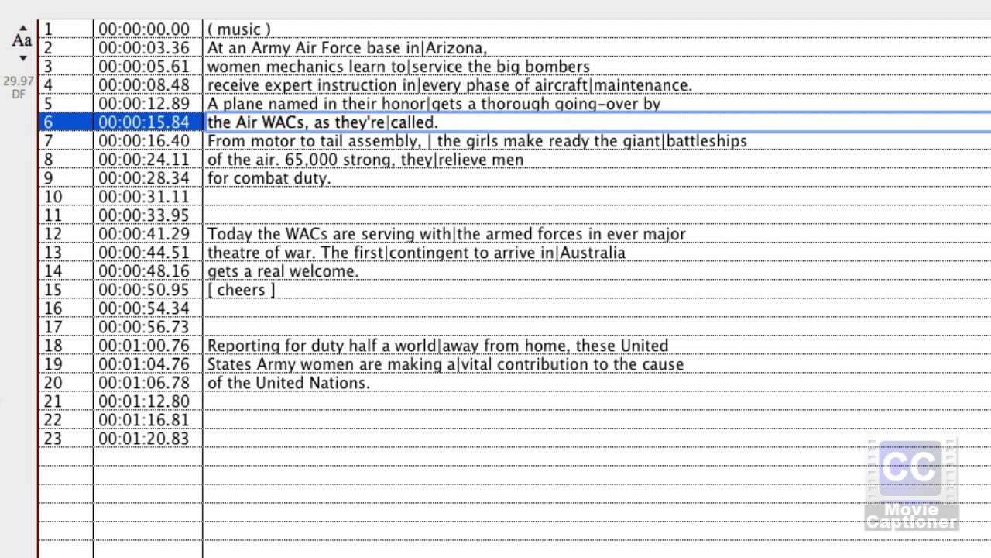